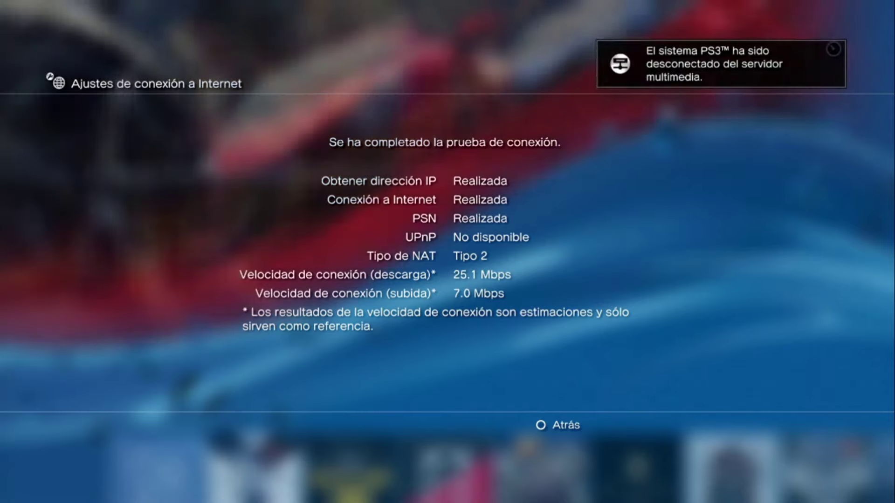
# - Leave the connection test results and consult the PS3's Ajustes y lista de estado de conexión for its IP address
pyautogui.press('Escape')
pyautogui.press('Up')
pyautogui.press('Up')
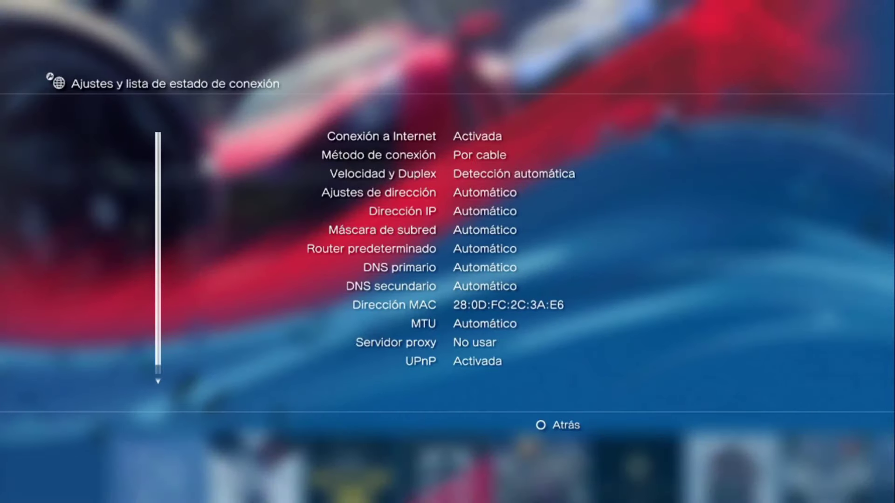
pyautogui.press('Down')
pyautogui.press('Up')
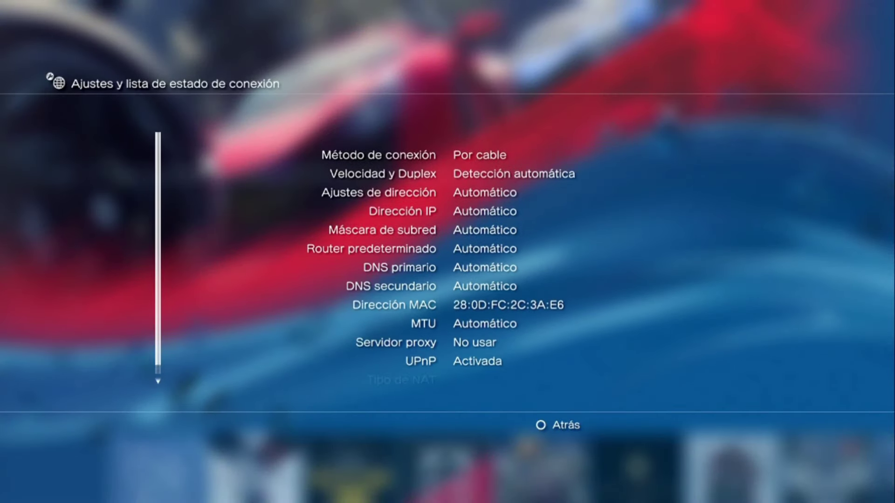
pyautogui.press('Down')
pyautogui.press('Escape')
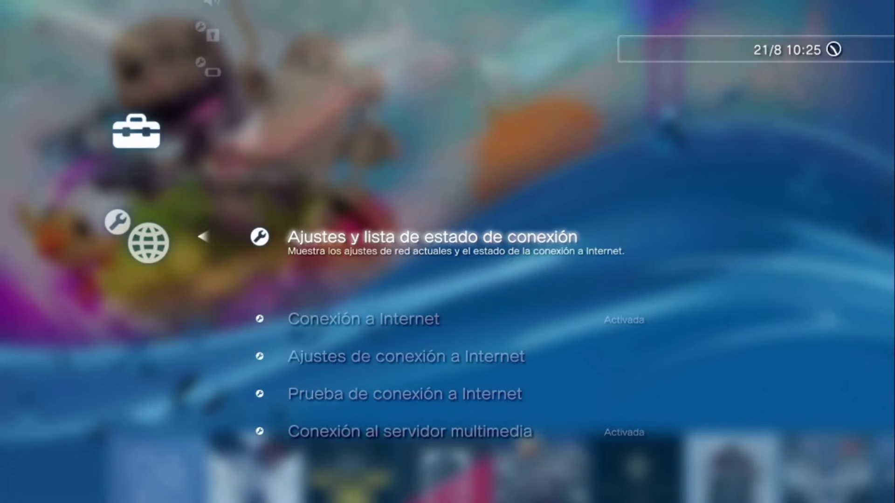
pyautogui.press('Return')
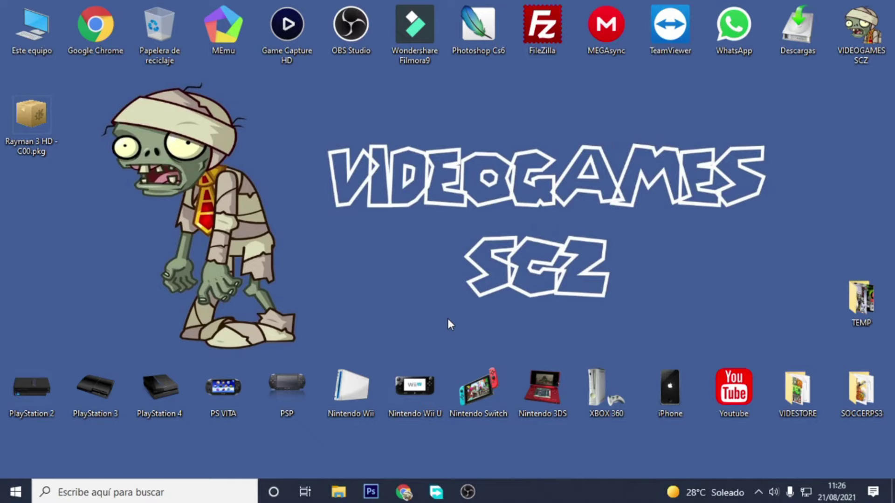
# - Open FileZilla on the computer, dismiss its update window and reposition the FileZilla window on the desktop
pyautogui.click(559, 36)
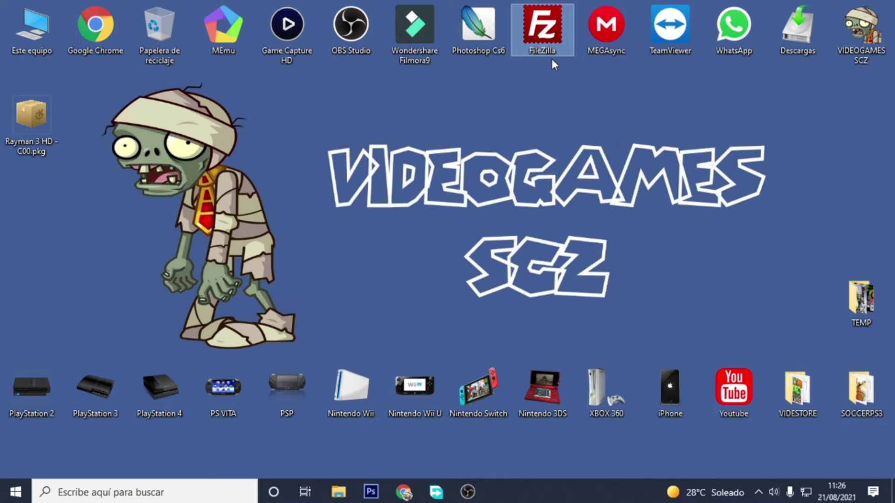
pyautogui.doubleClick(542, 46)
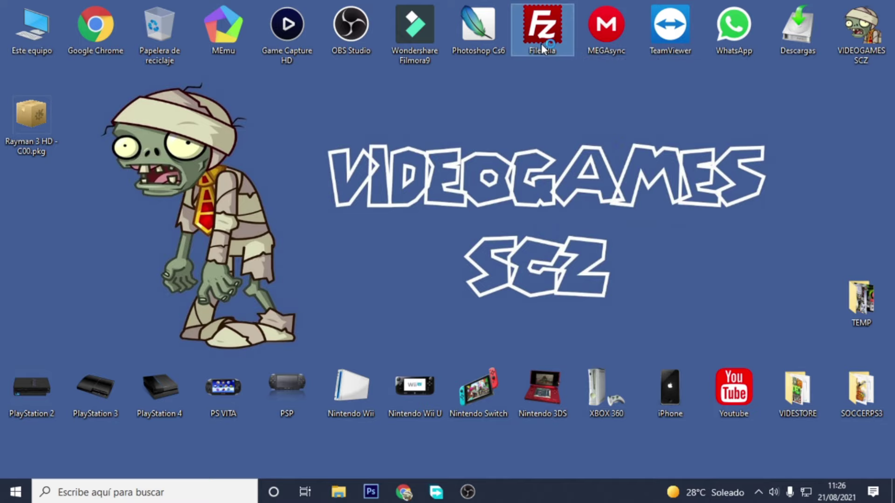
pyautogui.click(832, 77)
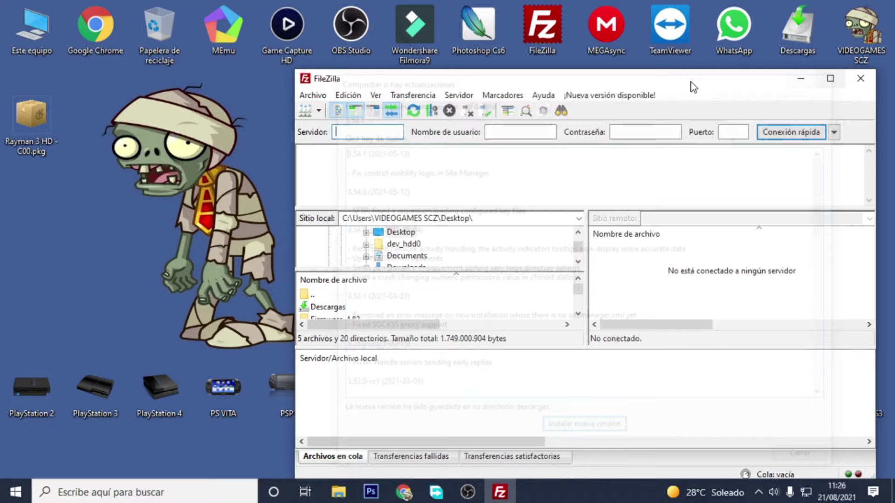
pyautogui.moveTo(679, 85); pyautogui.dragTo(633, 43)
# - Connect to the PS3 server at 192.168.1.49, leaving the username, password and port blank
pyautogui.click(320, 89)
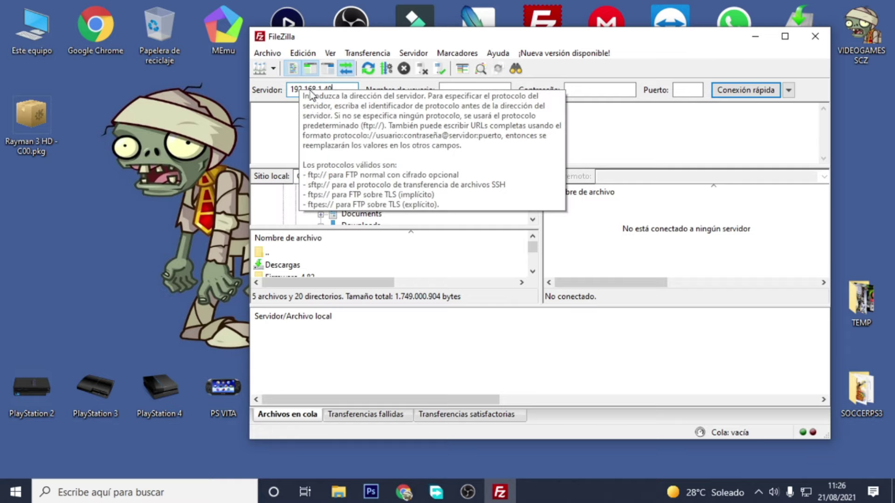
pyautogui.click(507, 89)
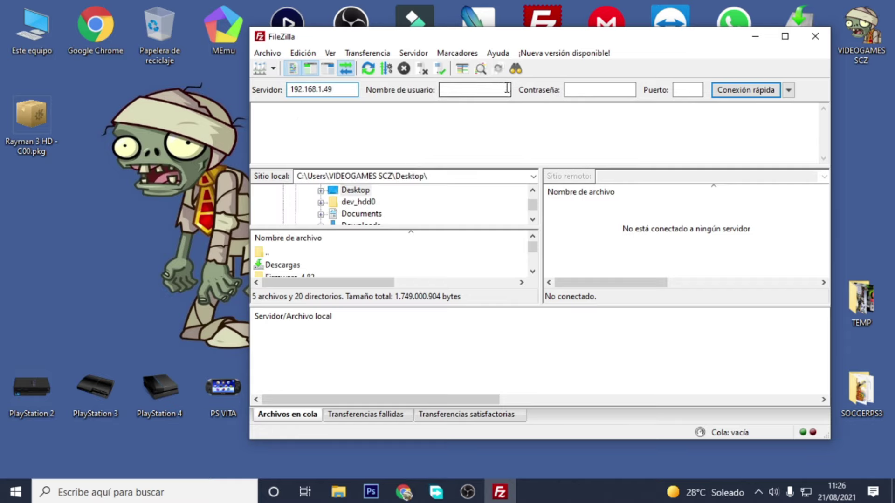
pyautogui.click(568, 91)
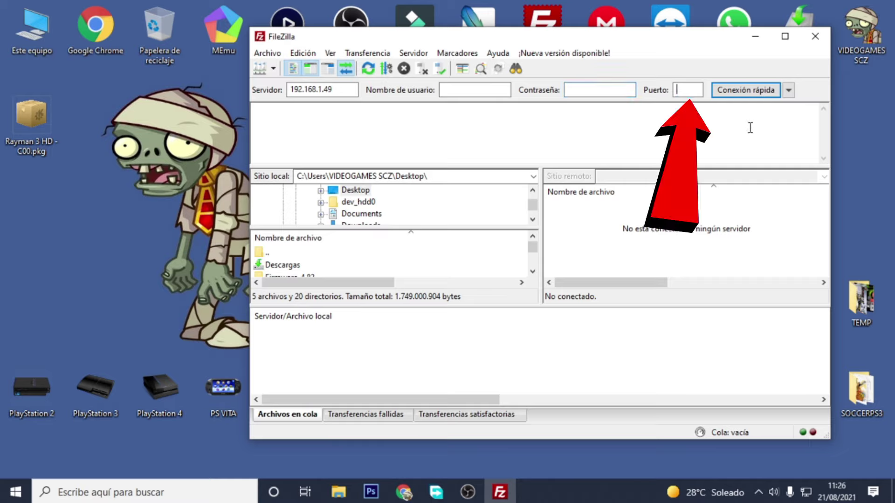
pyautogui.click(726, 86)
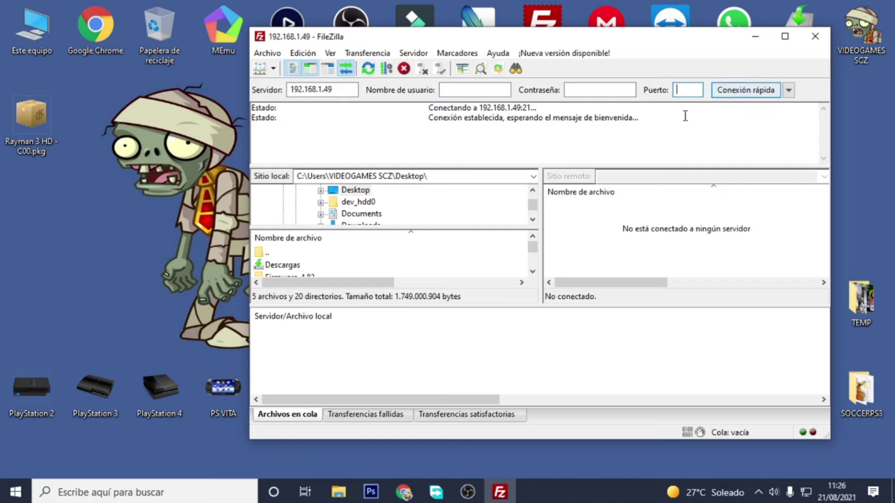
pyautogui.moveTo(590, 128); pyautogui.dragTo(564, 117)
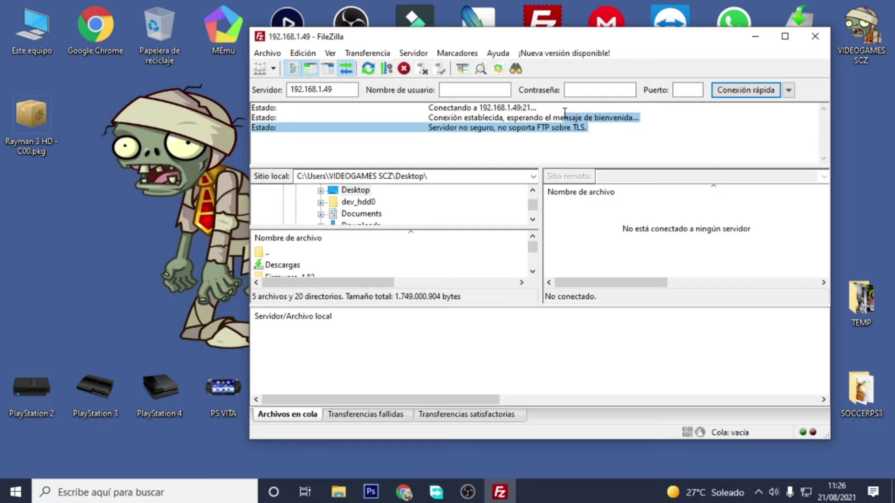
# - Open the packages folder inside dev_hdd0 on the remote PS3 site
pyautogui.click(564, 286)
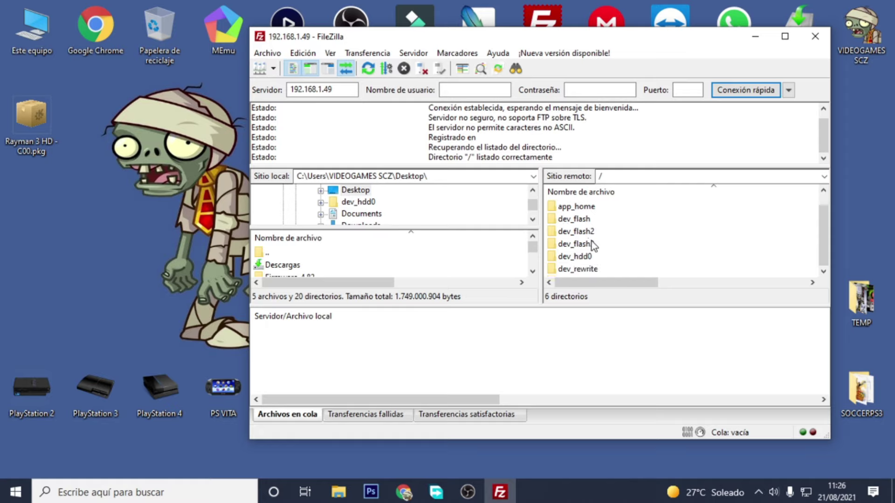
pyautogui.click(590, 257)
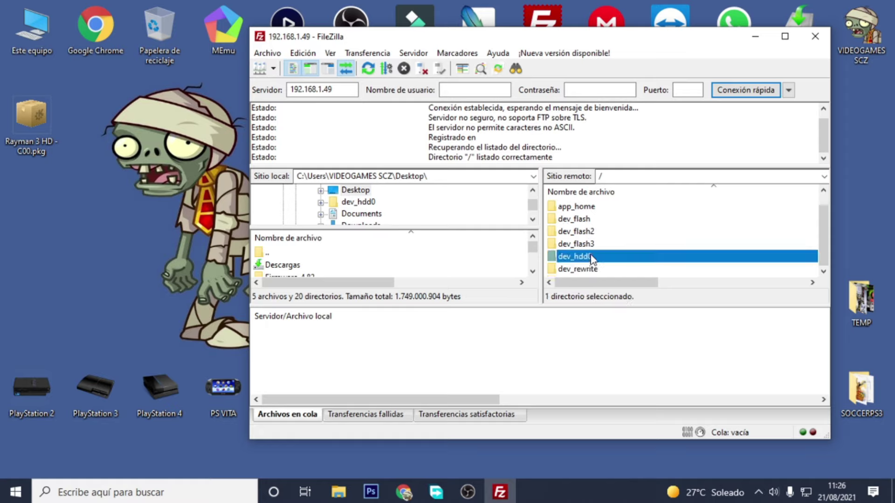
pyautogui.click(578, 269)
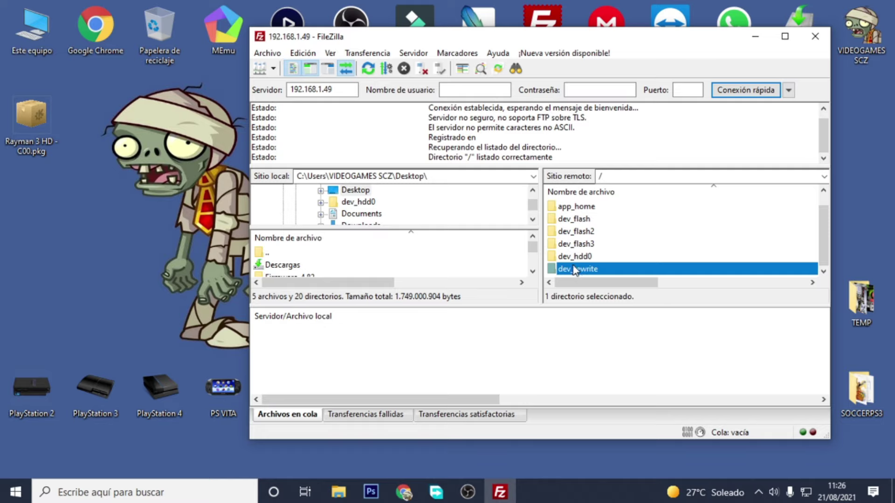
pyautogui.click(569, 259)
pyautogui.doubleClick(589, 256)
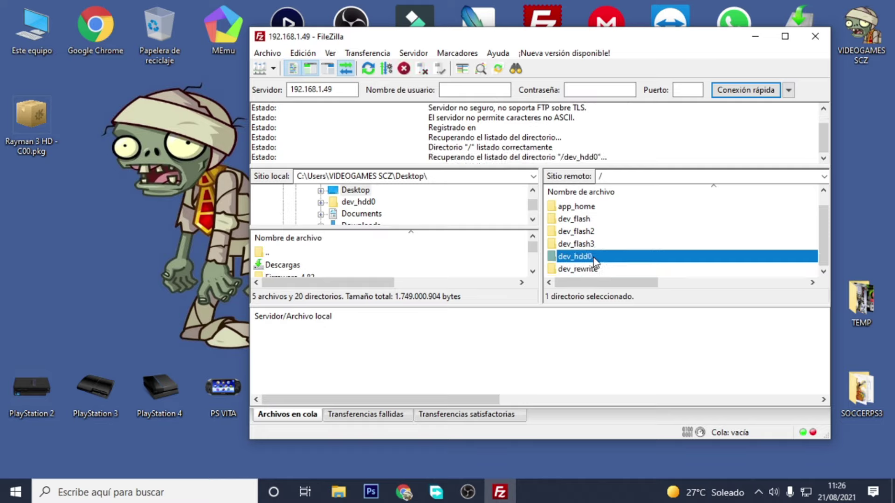
pyautogui.scroll(-4, 601, 259)
pyautogui.scroll(1, 585, 236)
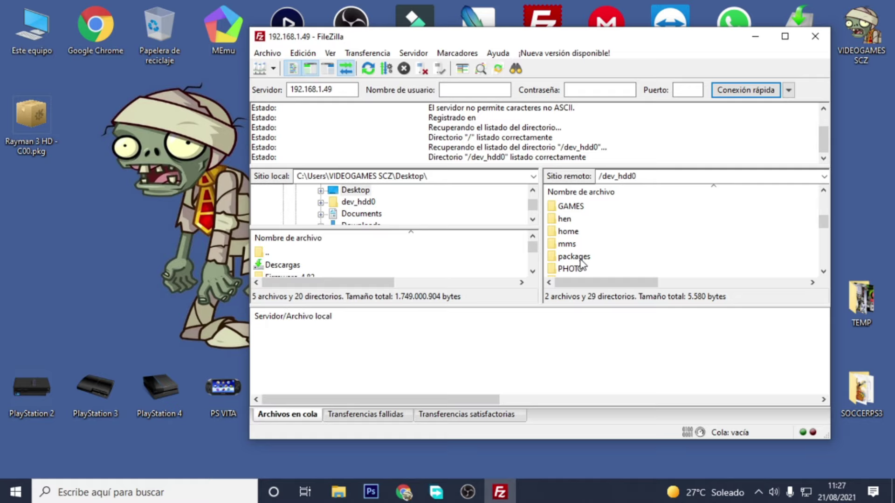
pyautogui.doubleClick(580, 258)
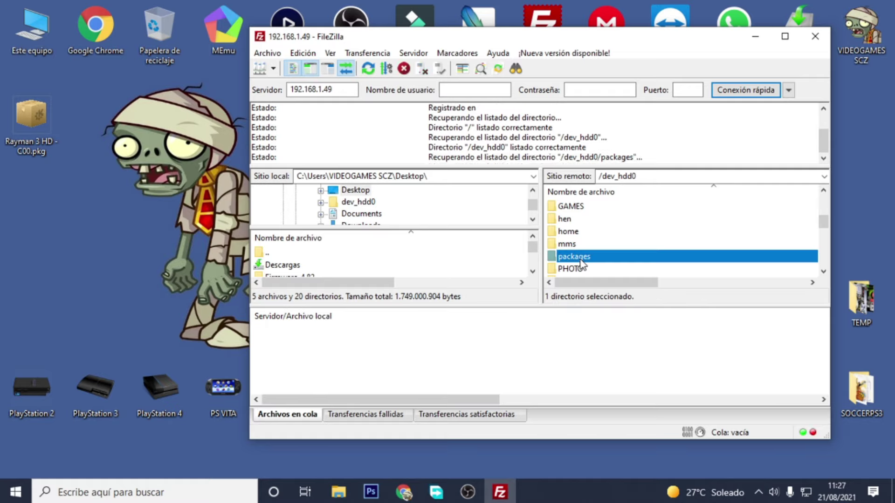
# - Upload Rayman 3 HD - C00.pkg from the desktop to the PS3's /dev_hdd0/packages folder
pyautogui.click(594, 220)
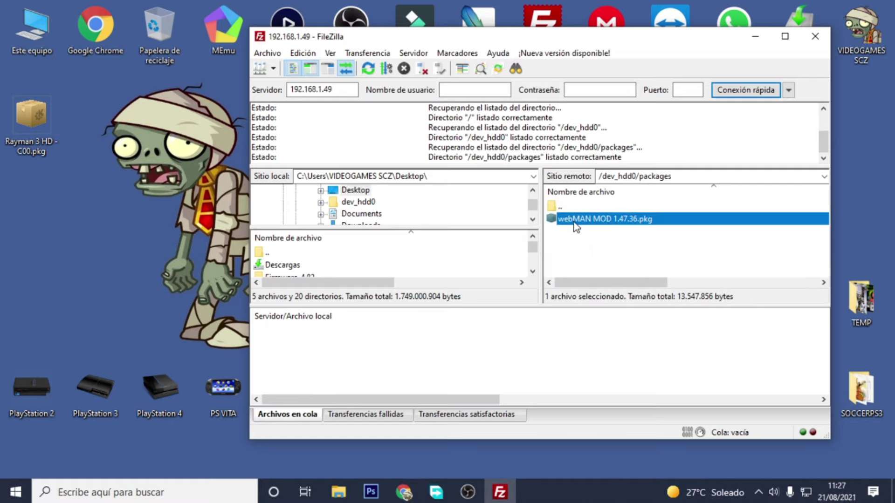
pyautogui.click(27, 130)
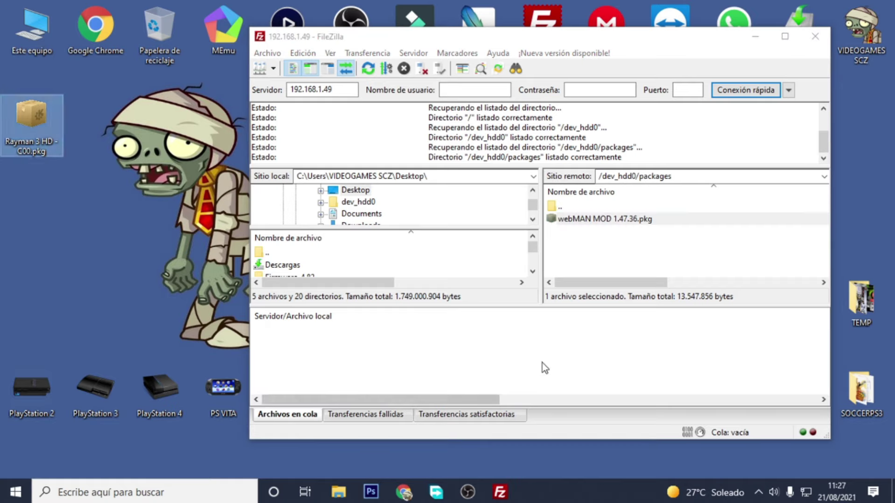
pyautogui.moveTo(35, 116); pyautogui.dragTo(584, 246)
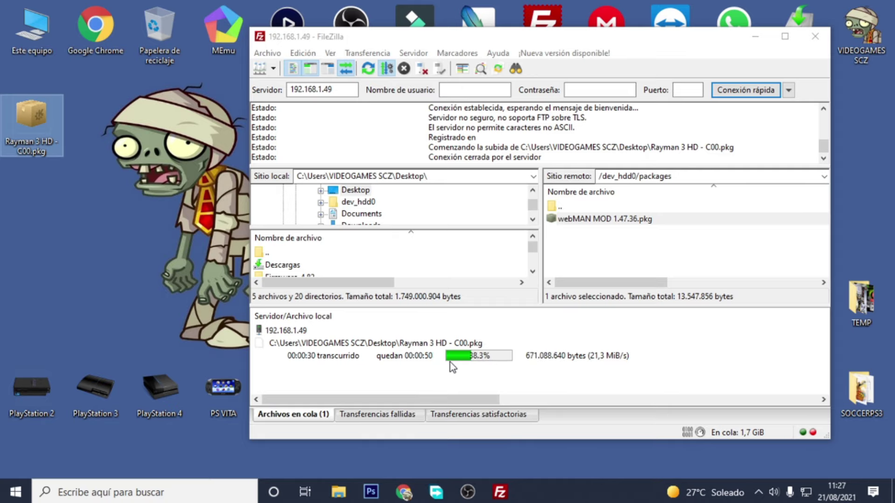
# - Check the size of Rayman 3 HD - C00.pkg in its file properties, and close them
pyautogui.rightClick(54, 150)
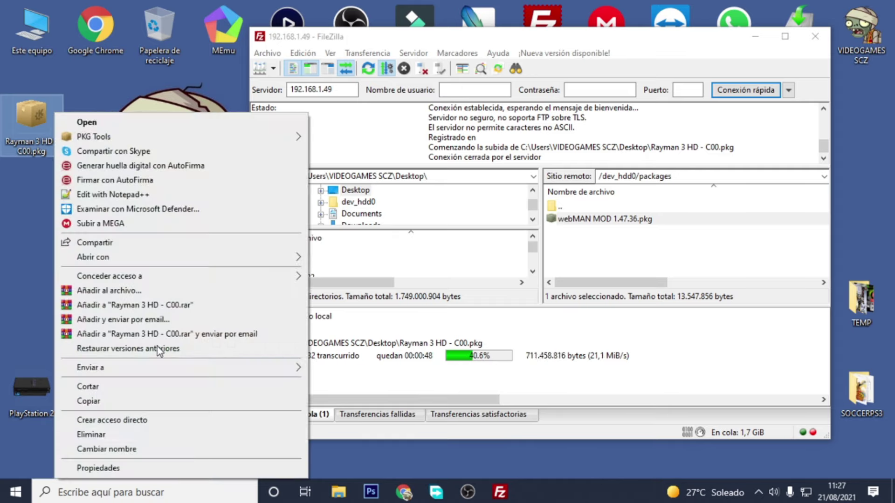
pyautogui.click(179, 463)
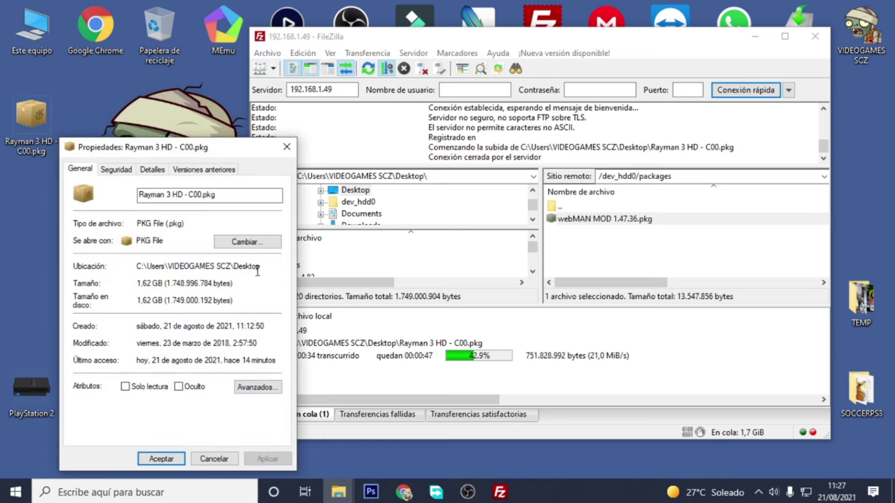
pyautogui.moveTo(138, 284); pyautogui.dragTo(195, 286)
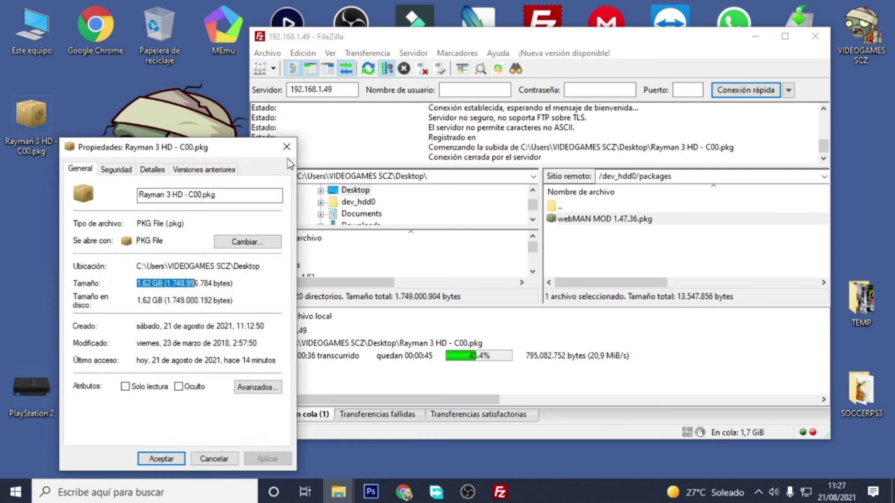
pyautogui.click(286, 147)
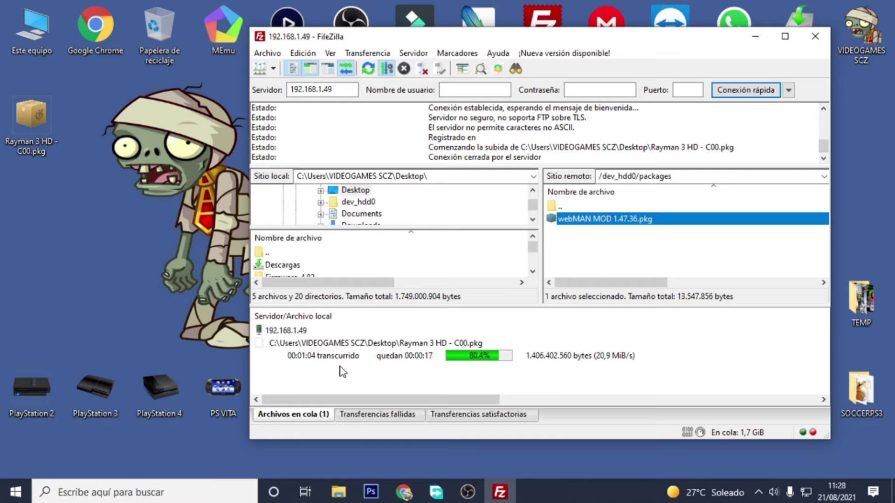
# - Review the failed, queued and successful transfer lists for the package upload, and close FileZilla
pyautogui.click(380, 415)
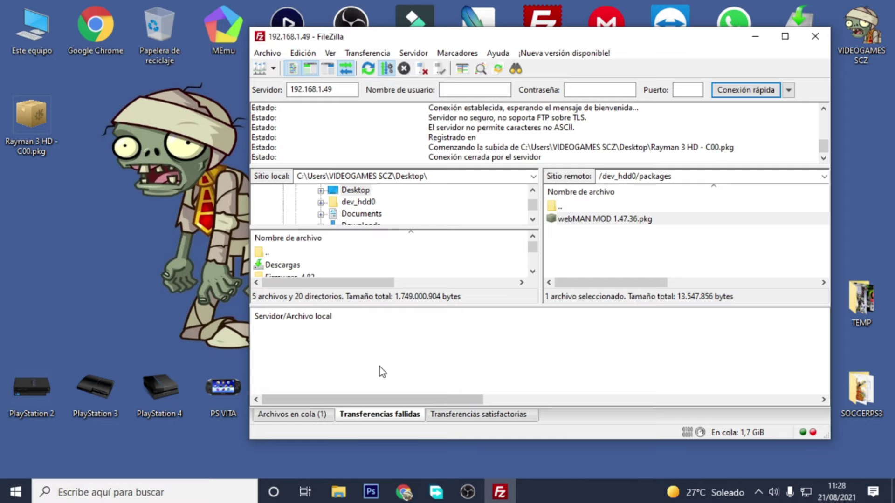
pyautogui.click(465, 416)
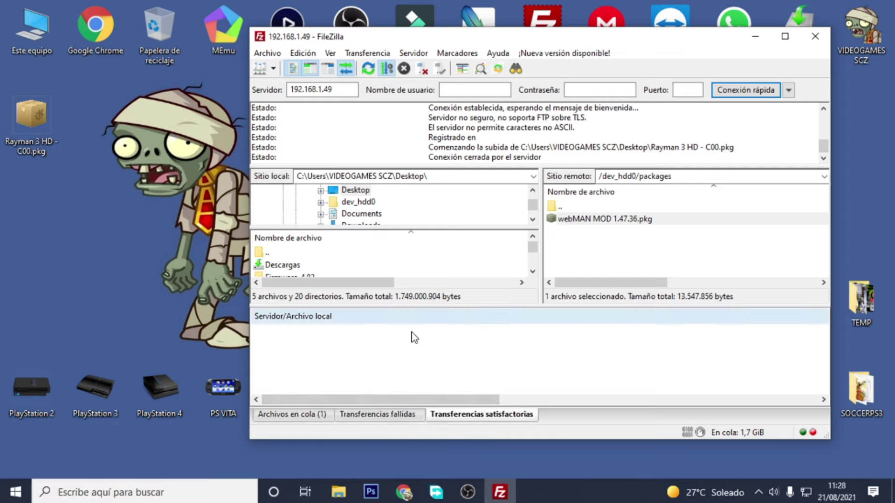
pyautogui.click(326, 416)
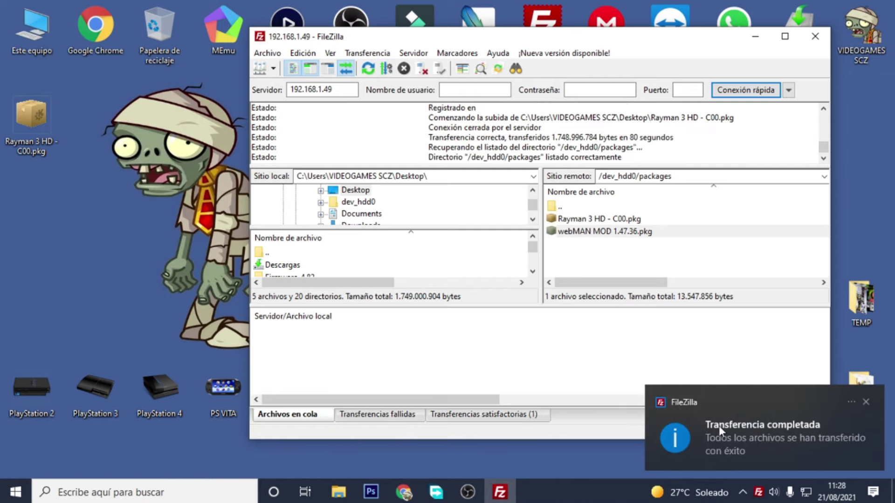
pyautogui.click(512, 420)
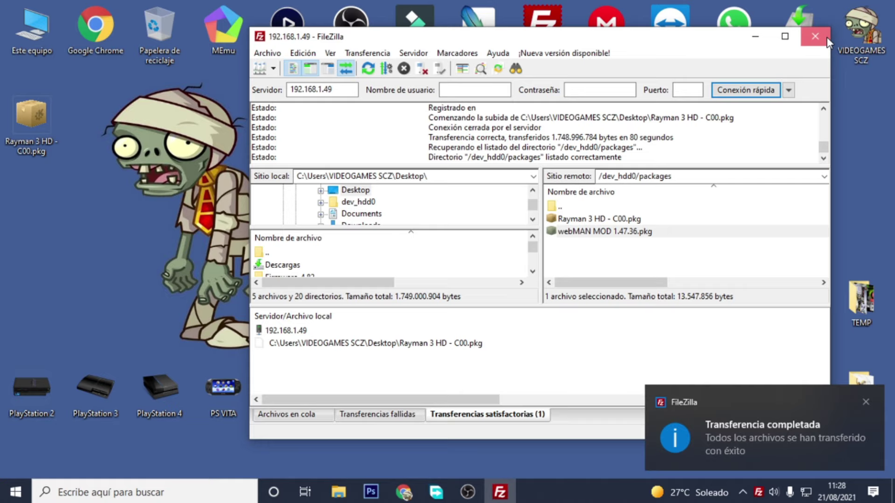
pyautogui.click(815, 37)
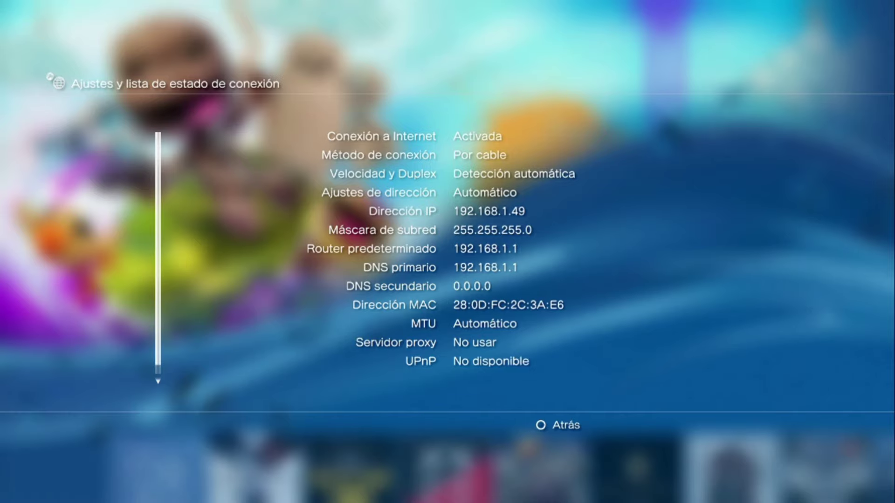
# - On the PS3, leave the network settings and open Administrar archivos PKG in the Juego category
pyautogui.press('Escape')
pyautogui.press('Escape')
pyautogui.press('Right')
pyautogui.press('Right')
pyautogui.press('Right')
pyautogui.press('Right')
pyautogui.press('Right')
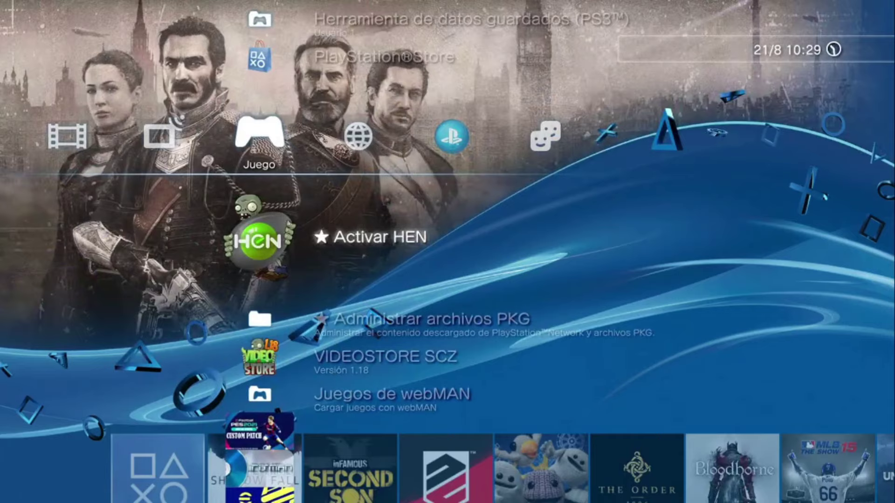
pyautogui.press('Down')
pyautogui.press('Return')
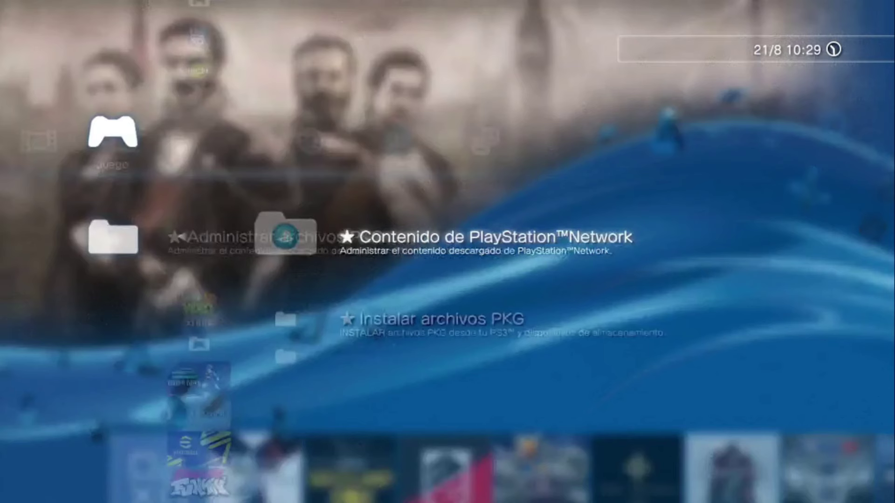
# - Start installing Rayman 3 HD - C00.pkg through Instalar archivos PKG from Almacenamiento del sistema PS3
pyautogui.press('Return')
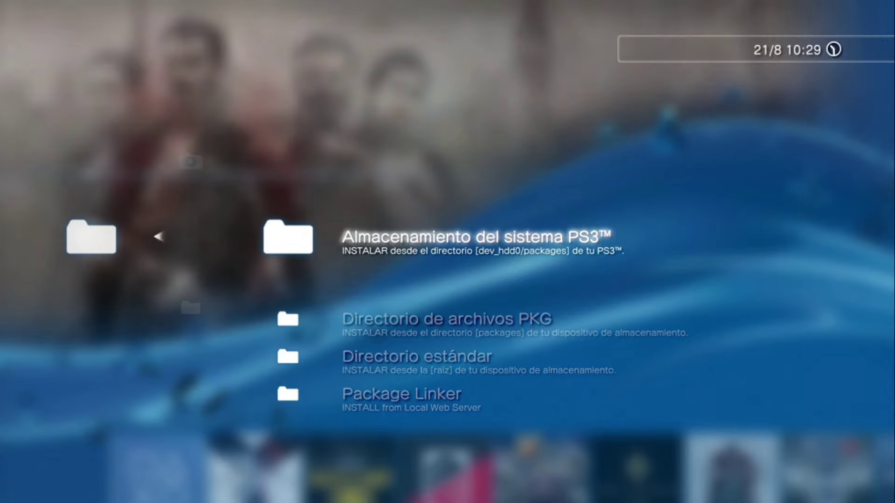
pyautogui.press('Return')
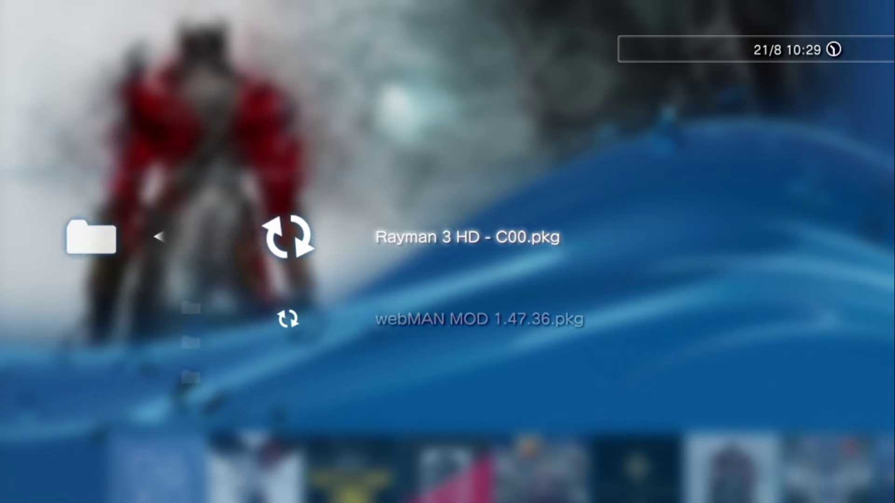
pyautogui.press('Return')
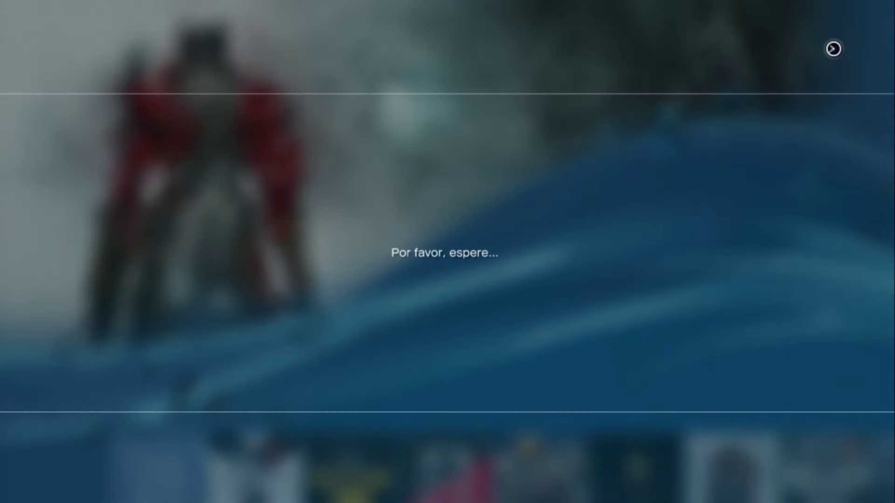